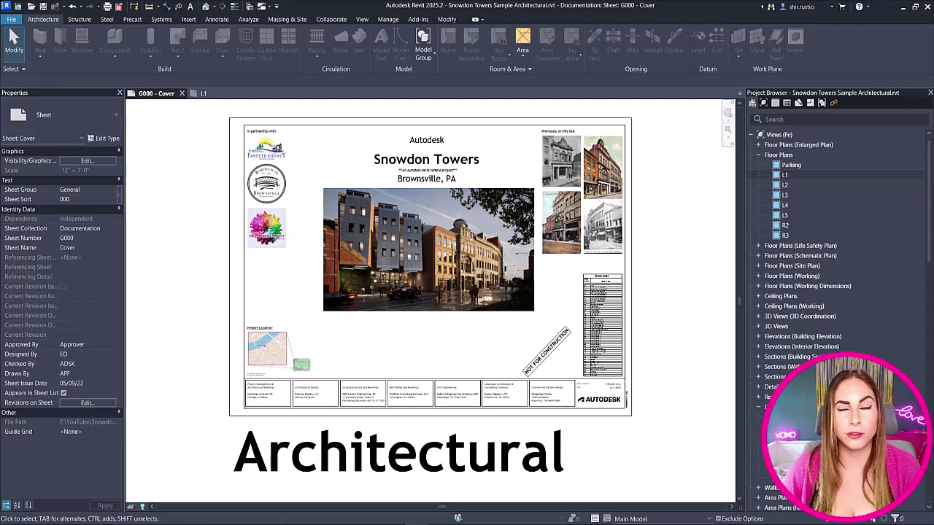
In the L1 plan, disallow the join at the stair wall's end and add the lower concrete wall.
left_click(197, 94)
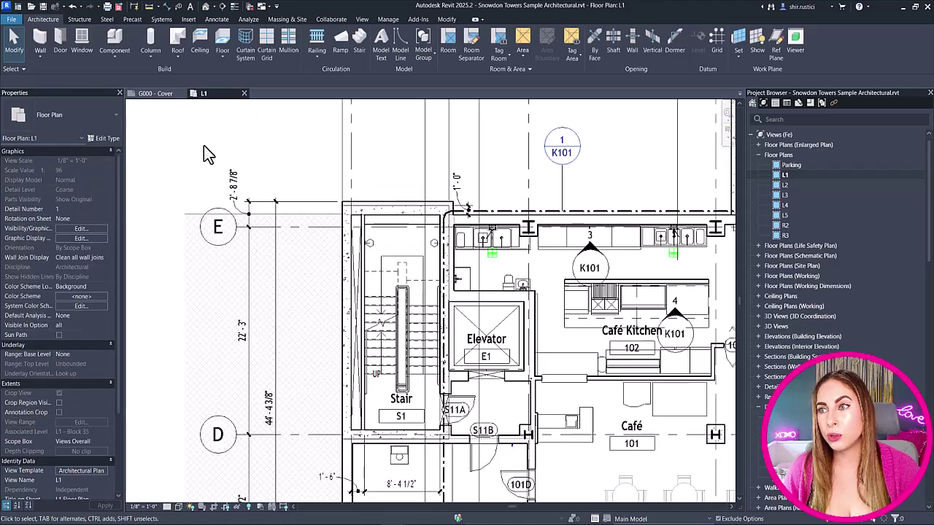
middle_click_drag(384, 388, 378, 338)
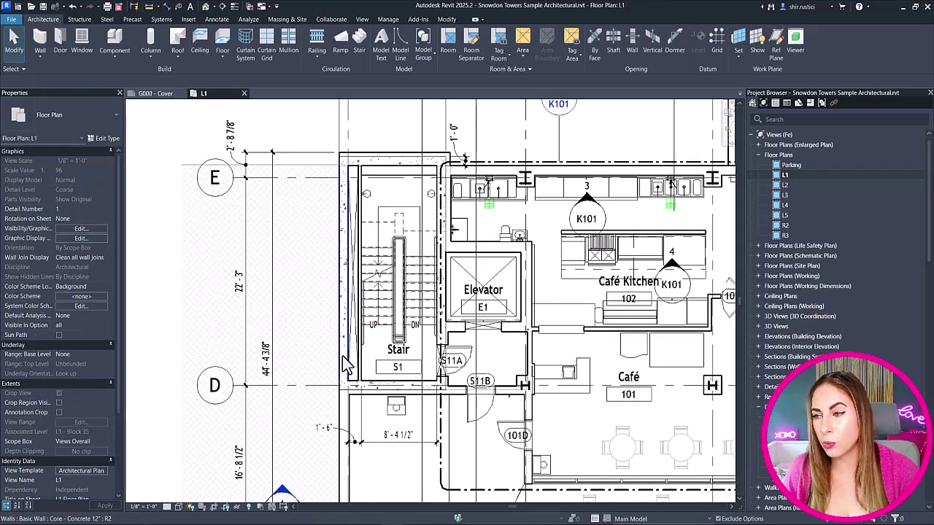
scroll(358, 405, "up", 2)
scroll(357, 405, "up", 2)
left_click(308, 369)
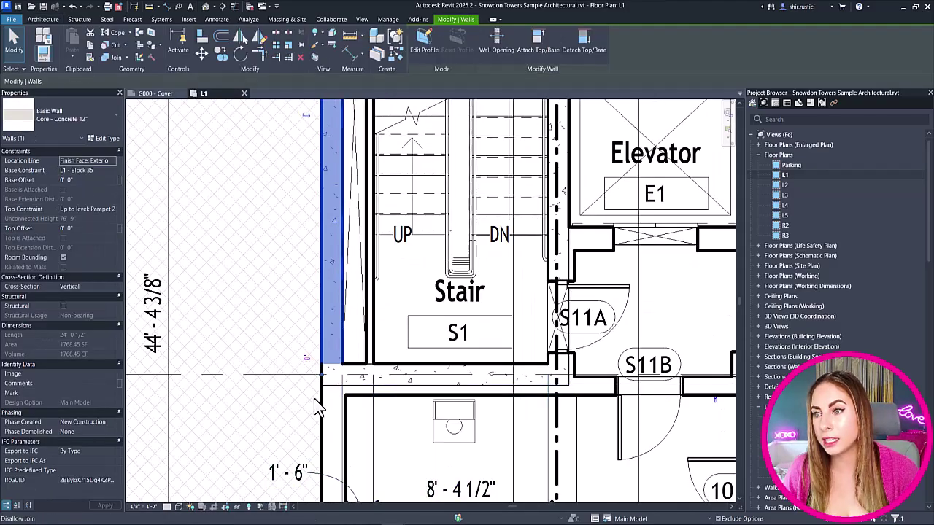
left_click(307, 363)
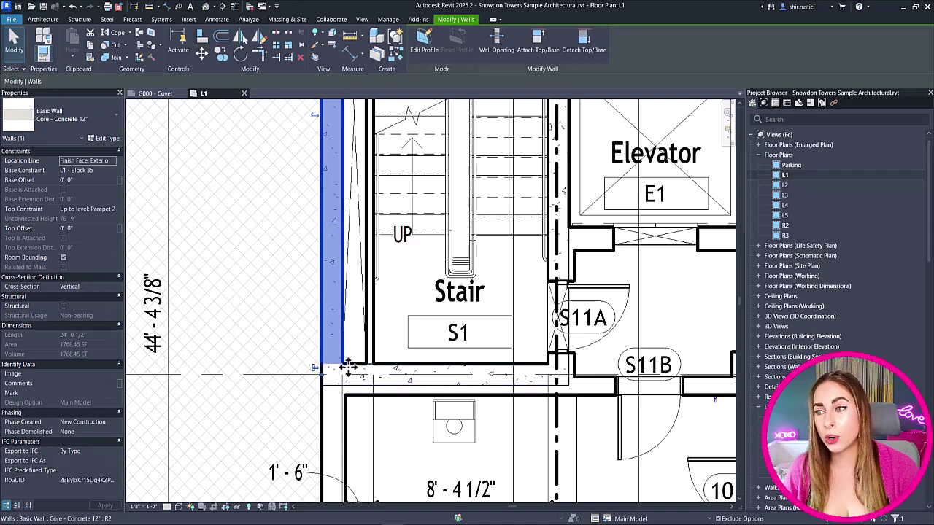
left_click(350, 368, "ctrl")
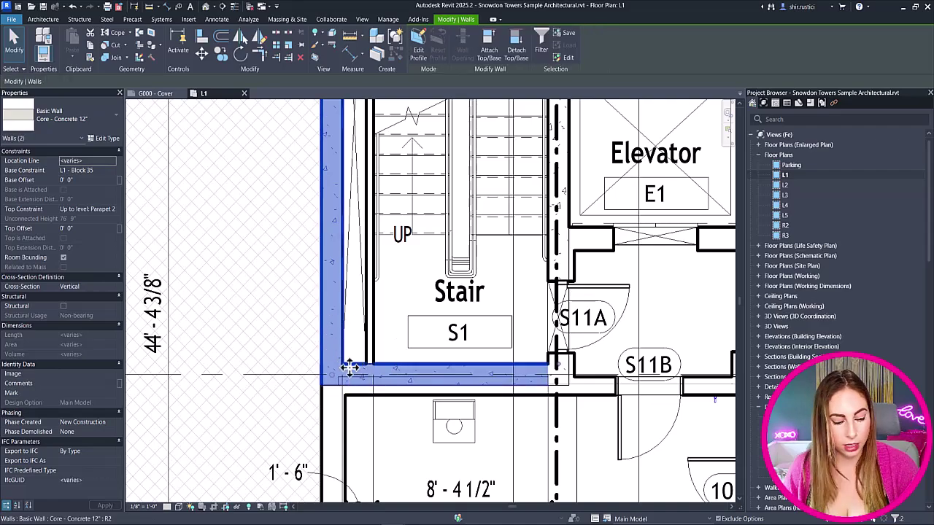
Isolate the two walls in 3D with HI and disallow their join at the shared corner.
key("3")
key("d")
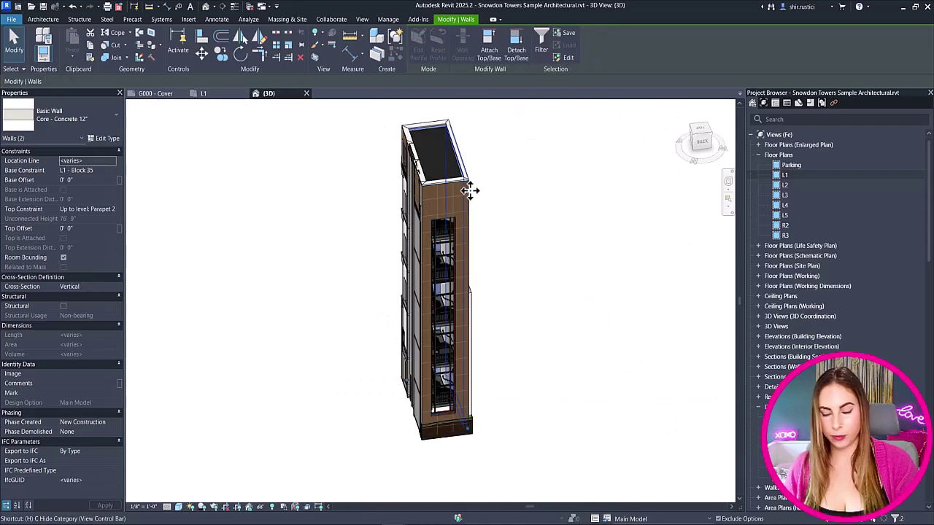
key("h")
key("i")
left_click(442, 117)
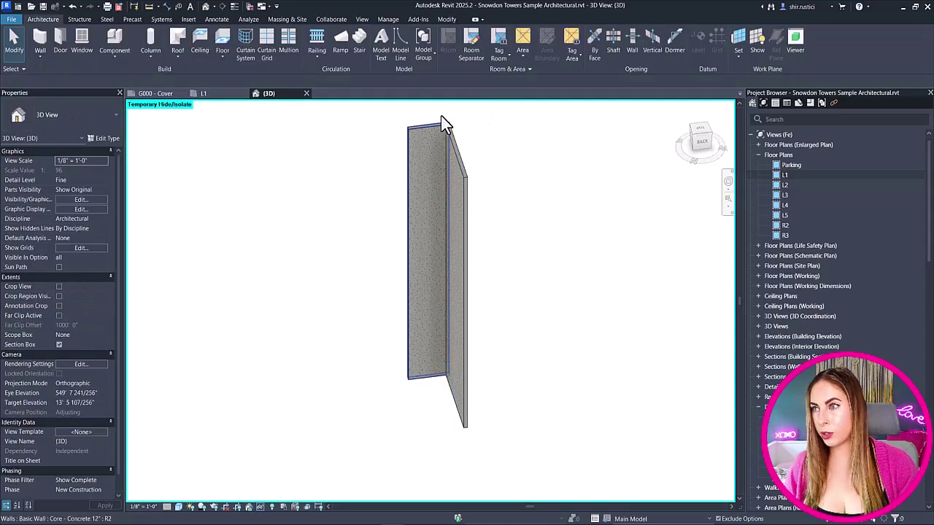
left_click(442, 118)
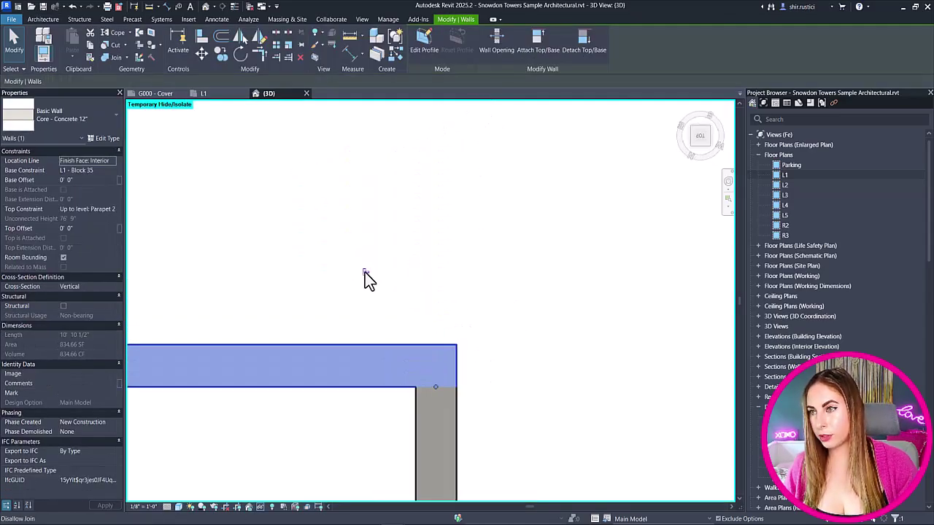
left_click(365, 271)
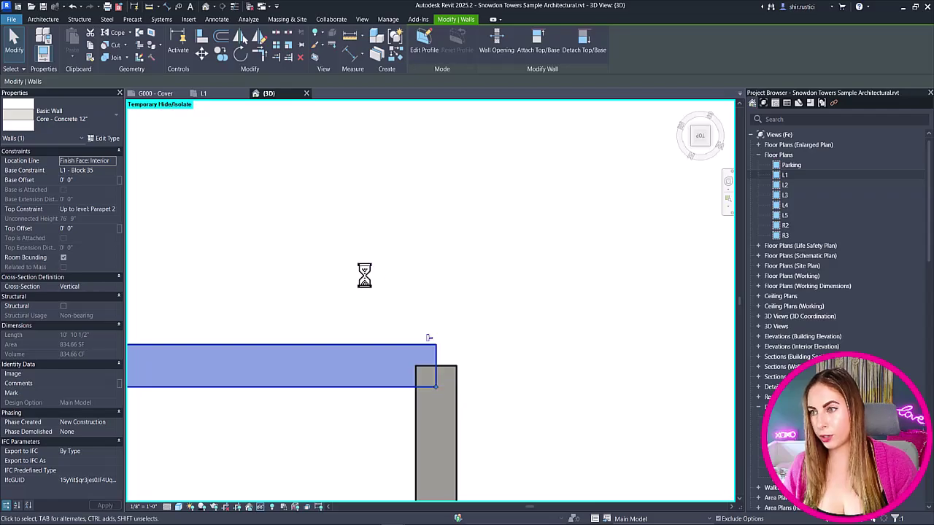
key("ctrl+Tab")
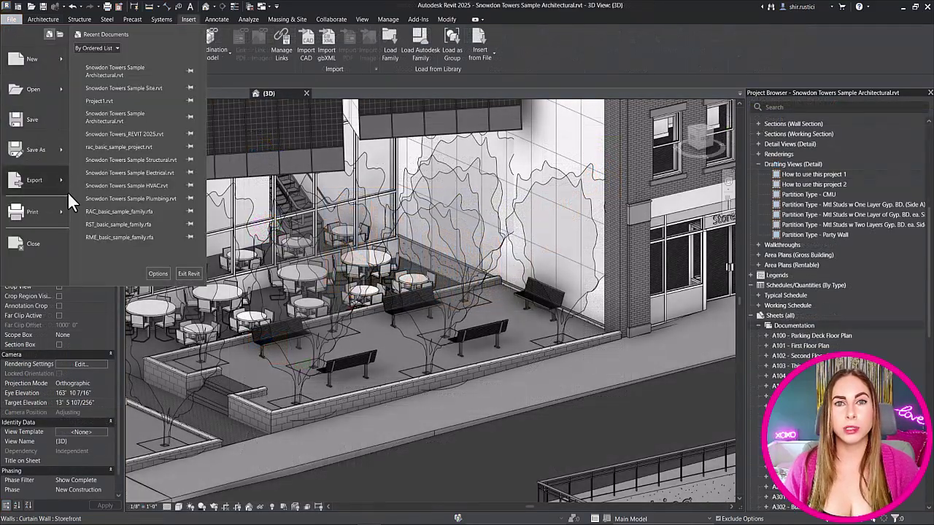
Start a PDF export, edit the Arch - All Sheets set, and widen its Print order column.
mouse_move(62, 177)
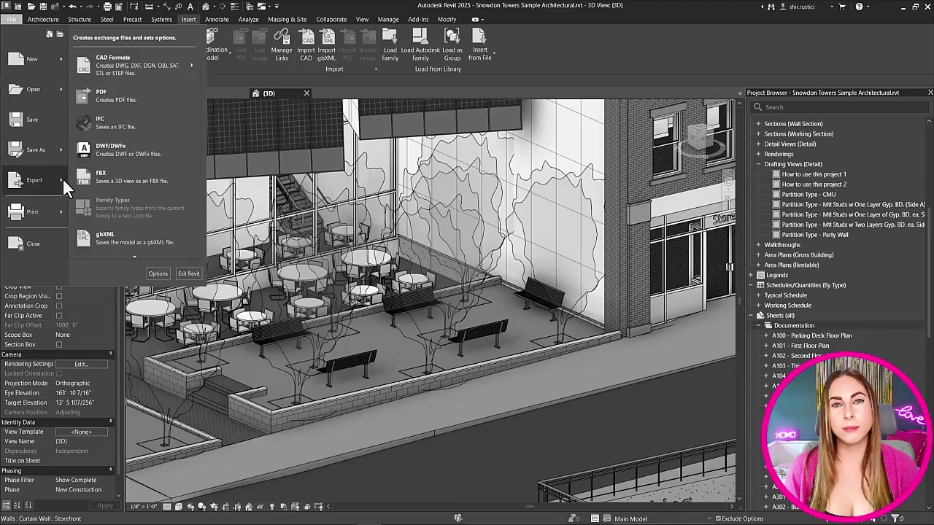
left_click(103, 92)
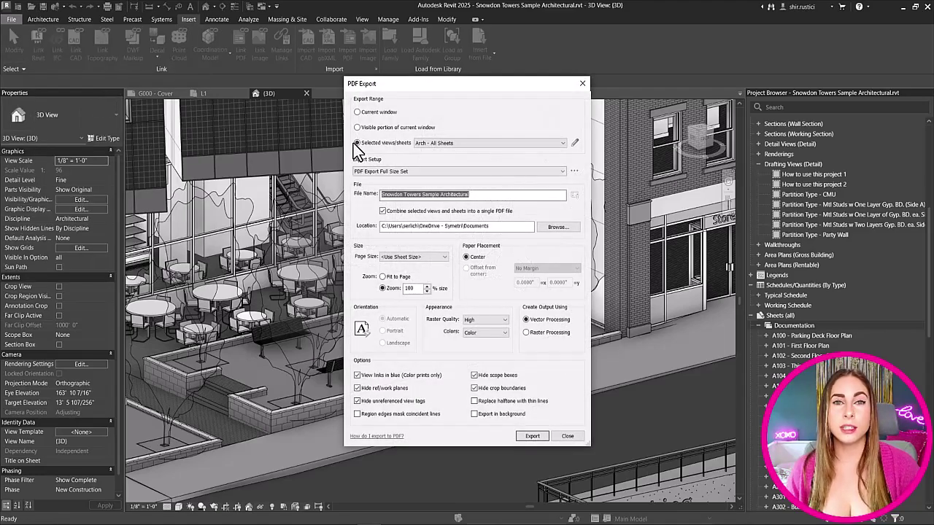
left_click(575, 144)
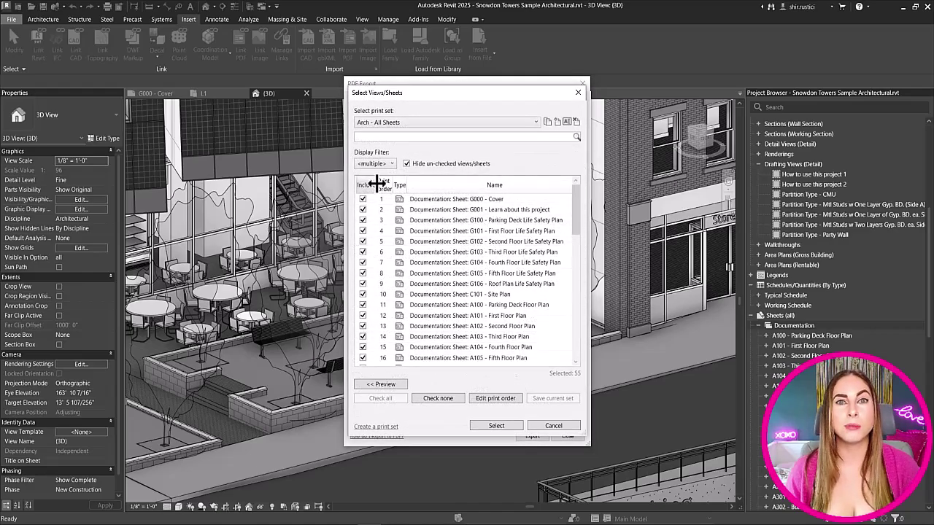
left_click_drag(392, 185, 428, 184)
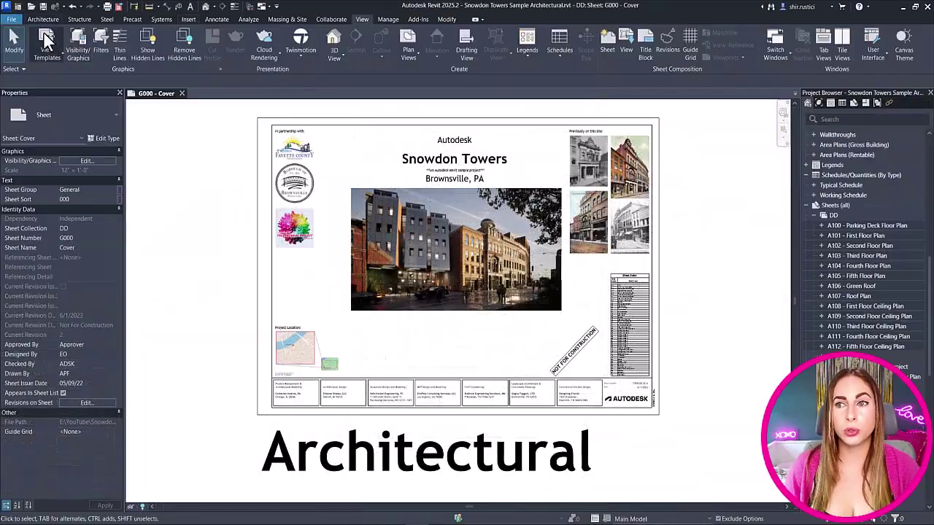
left_click(12, 19)
mouse_move(46, 170)
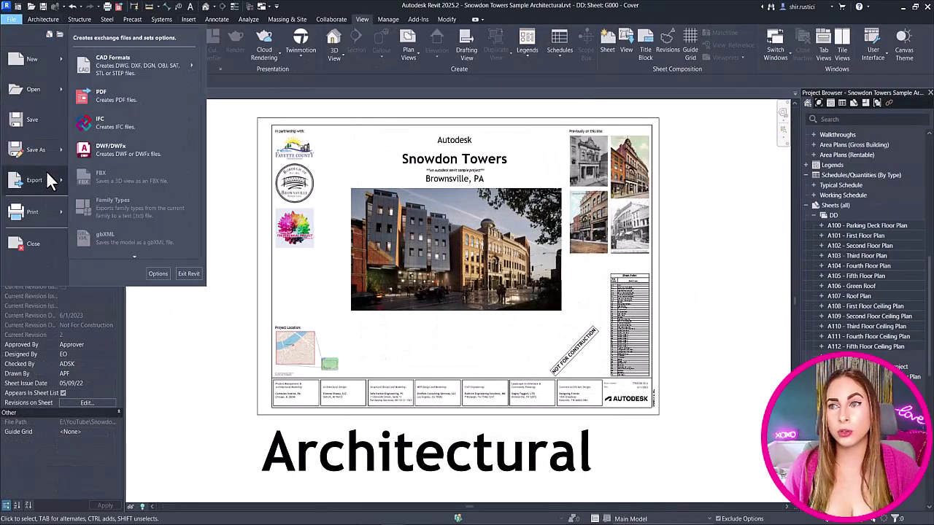
left_click(106, 93)
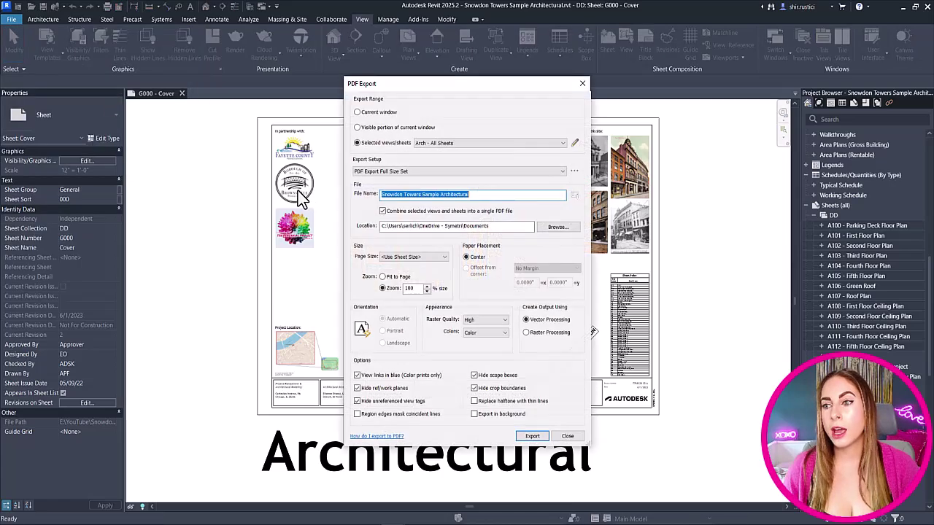
left_click(575, 143)
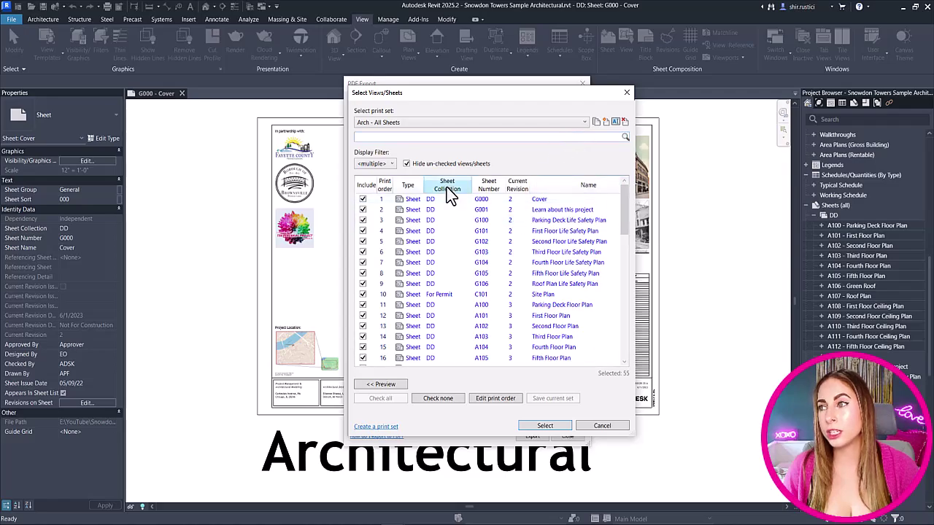
scroll(451, 283, "down", 2)
scroll(448, 283, "down", 3)
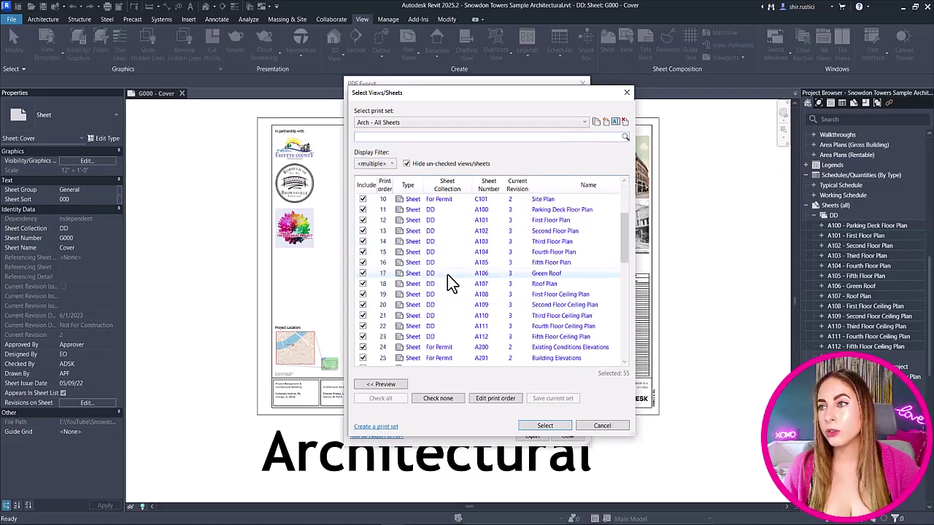
scroll(442, 271, "down", 2)
scroll(442, 270, "up", 3)
scroll(516, 187, "down", 4)
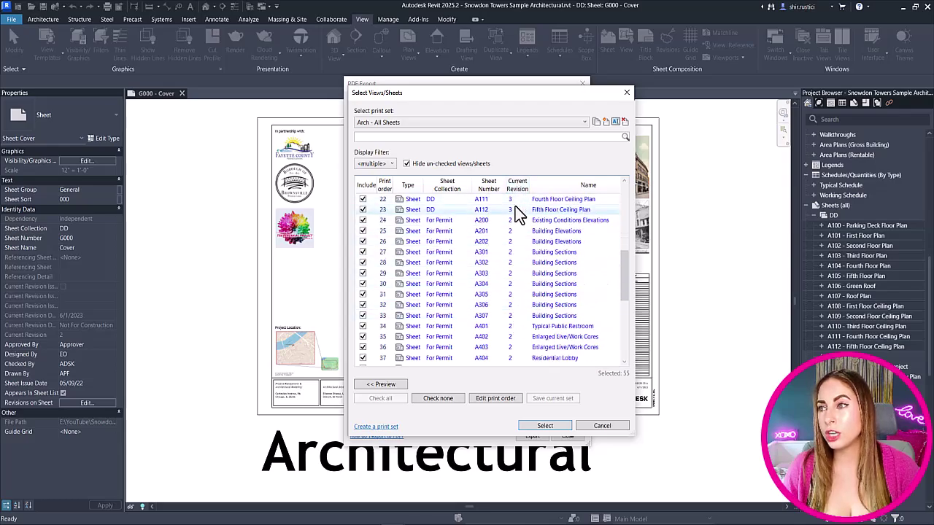
scroll(516, 208, "up", 8)
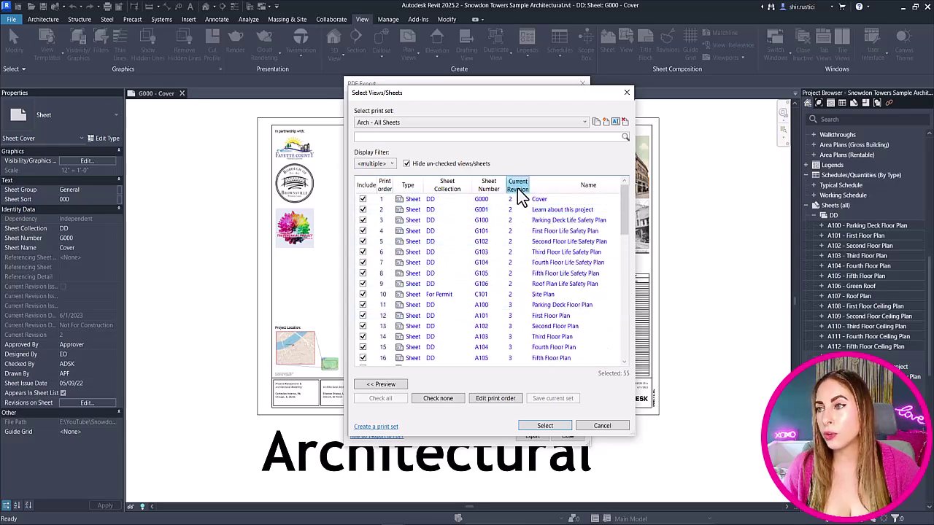
left_click(517, 187)
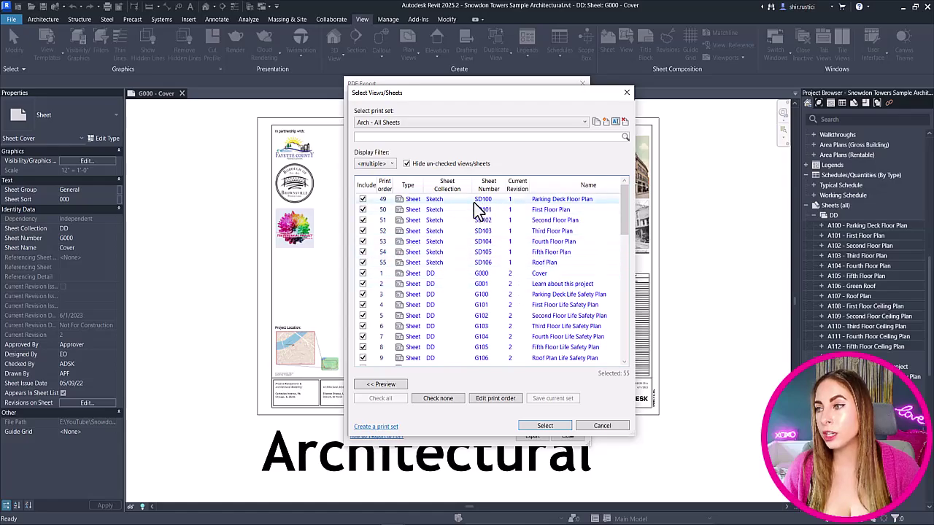
left_click(446, 188)
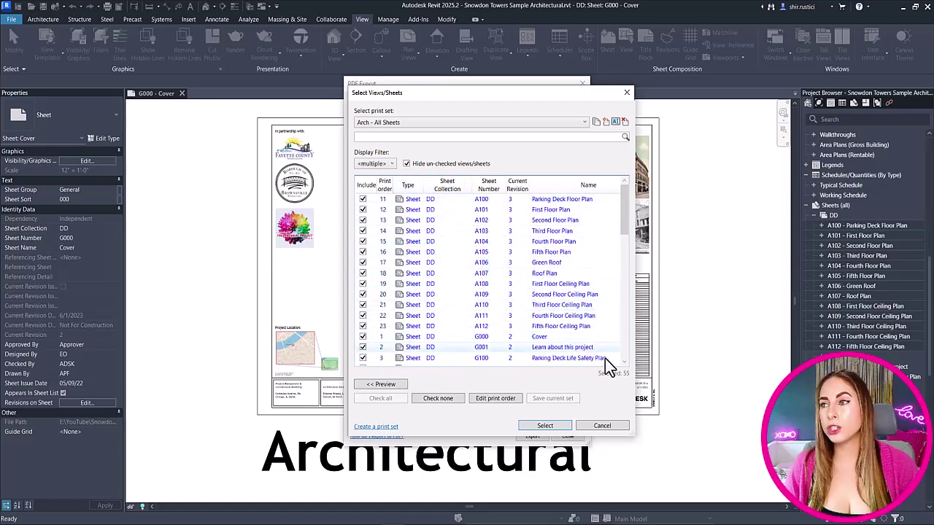
left_click(626, 94)
left_click(582, 85)
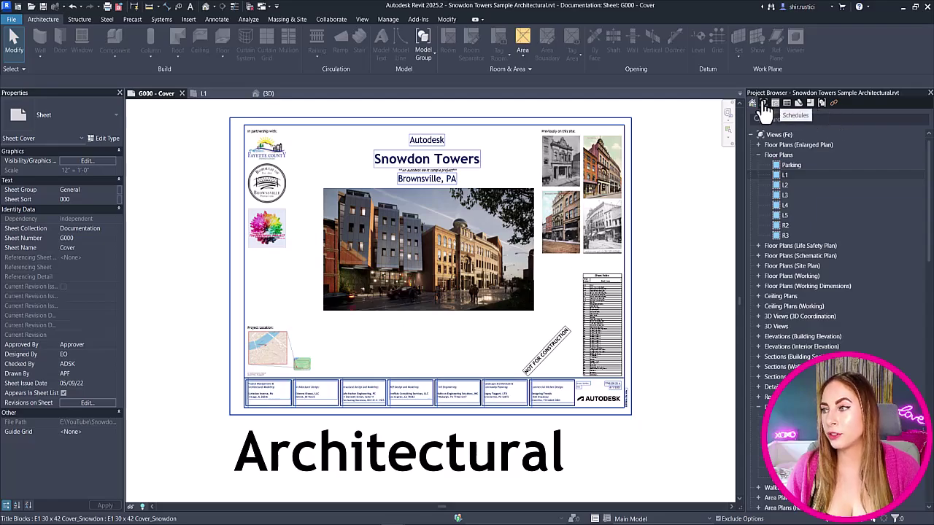
Collapse the floor plans and filter the Project Browser to legends, schedules, then sheets.
left_click(773, 177)
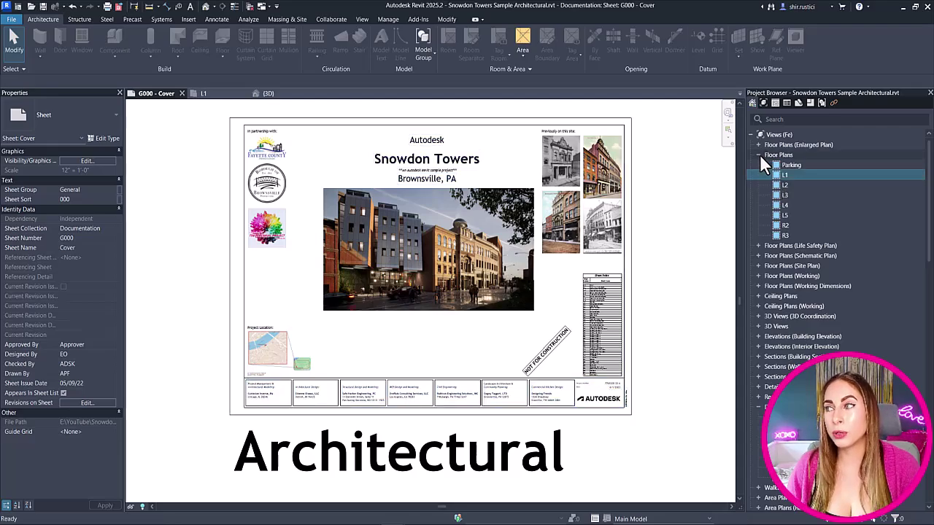
left_click(759, 155)
scroll(763, 209, "down", 5)
scroll(762, 208, "up", 5)
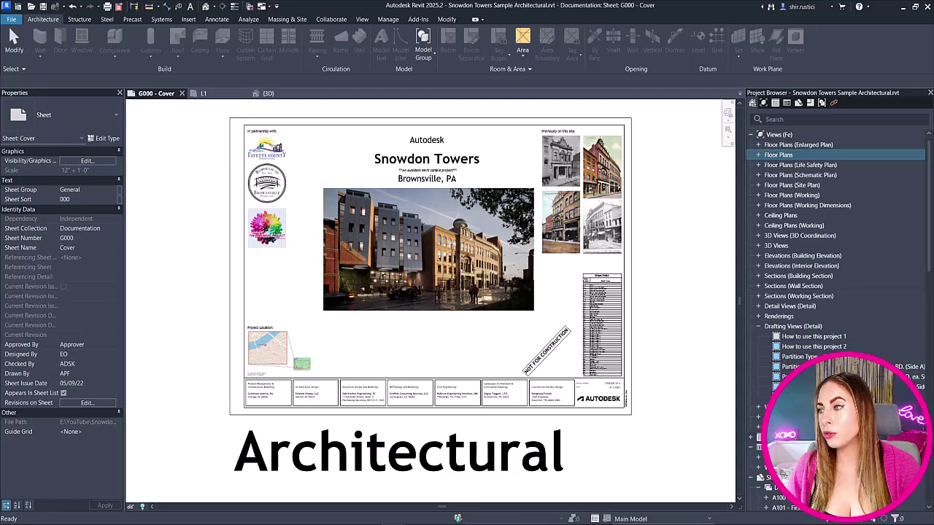
scroll(764, 381, "down", 5)
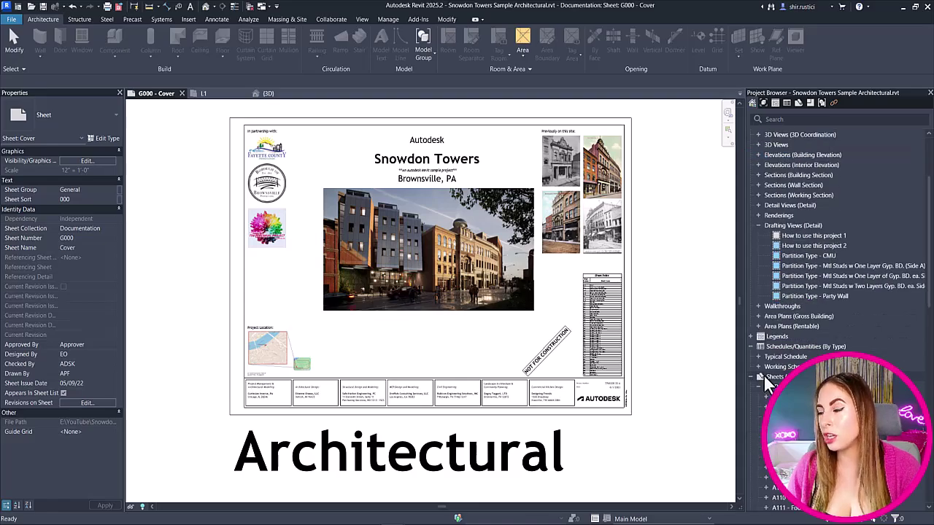
scroll(786, 336, "up", 5)
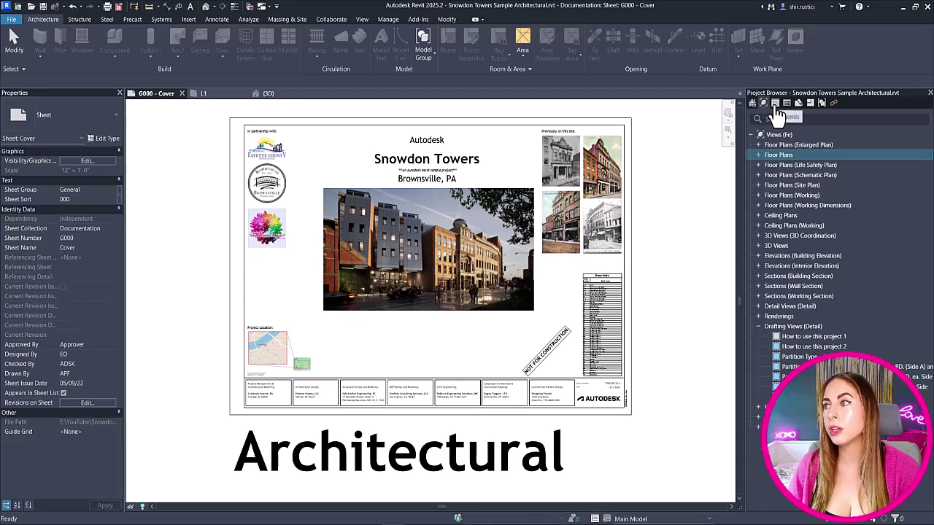
left_click(778, 106)
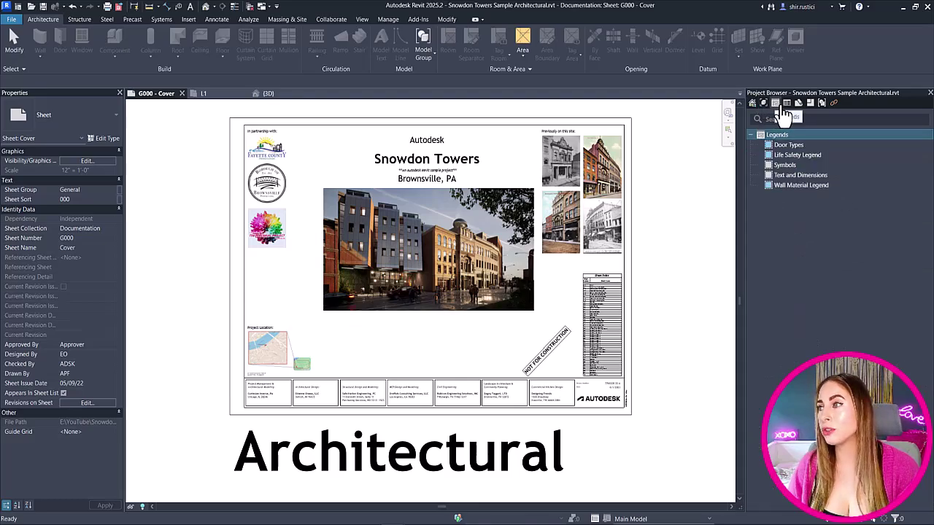
left_click(787, 103)
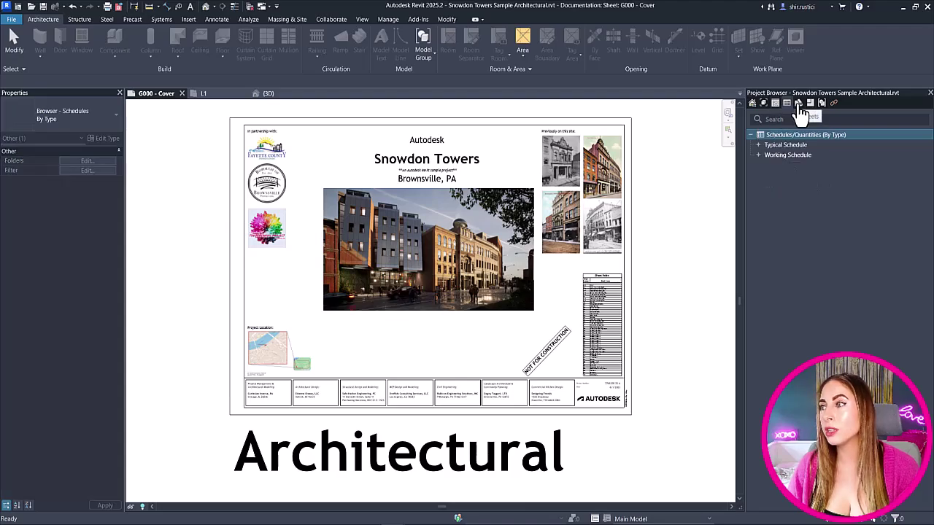
left_click(799, 105)
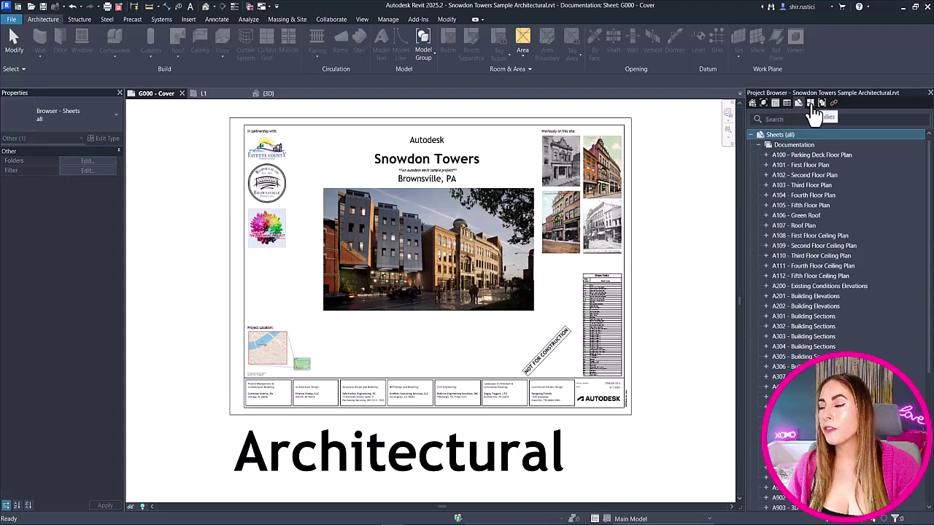
Browse the Groups and Revit Links tabs, then return to the full Views list.
left_click(821, 105)
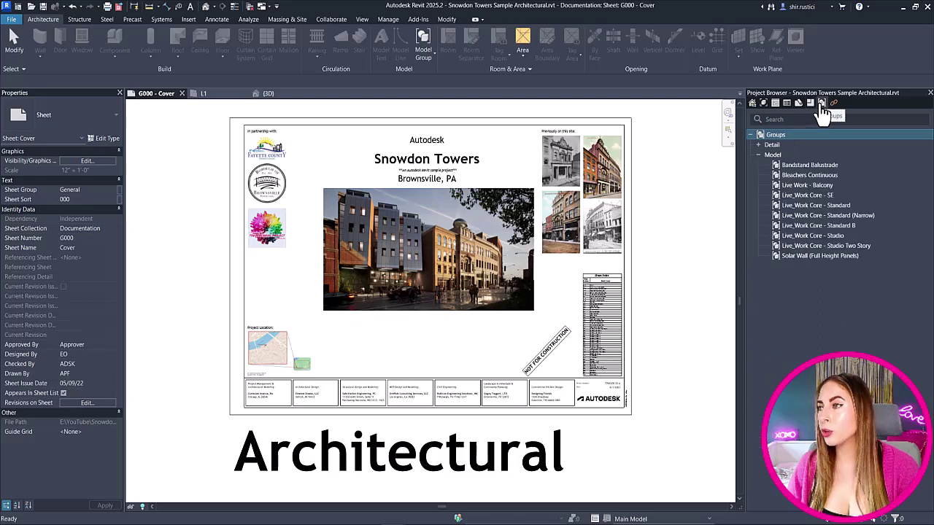
left_click(834, 103)
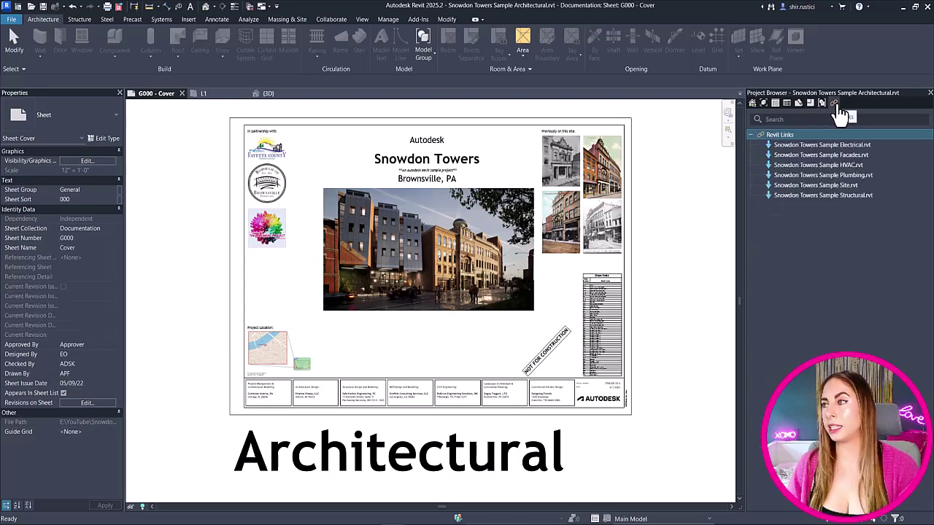
left_click(755, 104)
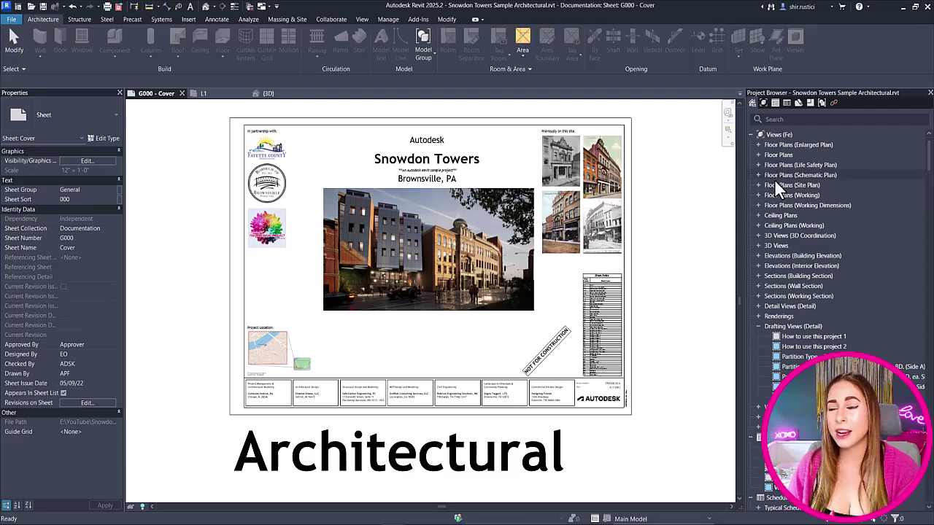
scroll(772, 183, "down", 10)
scroll(771, 193, "up", 10)
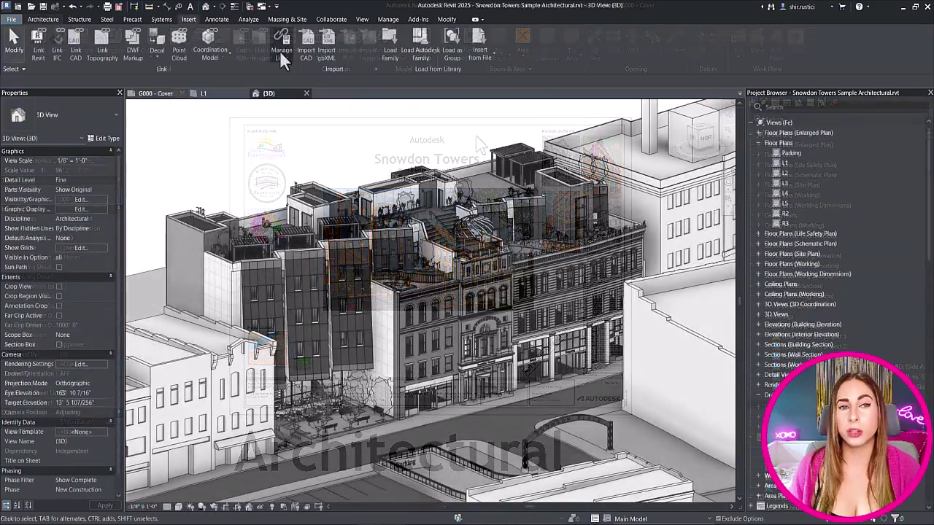
left_click(280, 50)
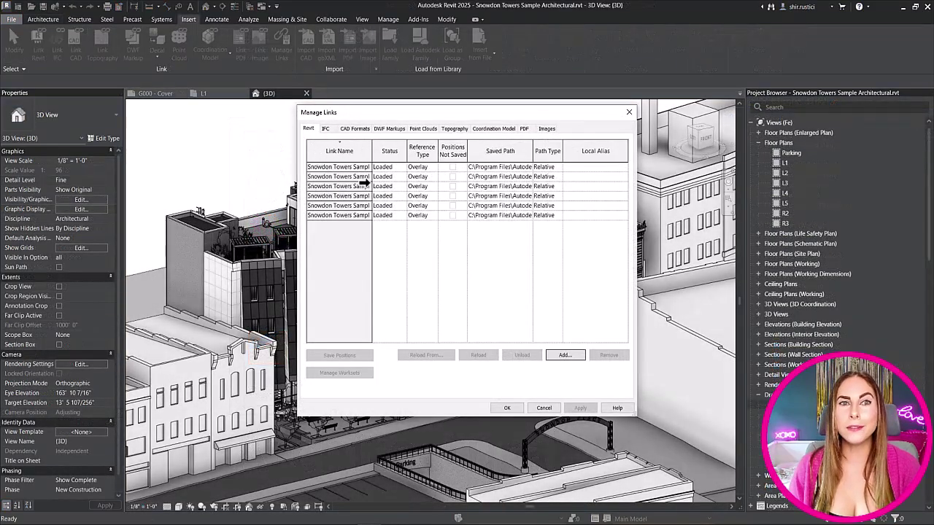
left_click_drag(371, 152, 426, 153)
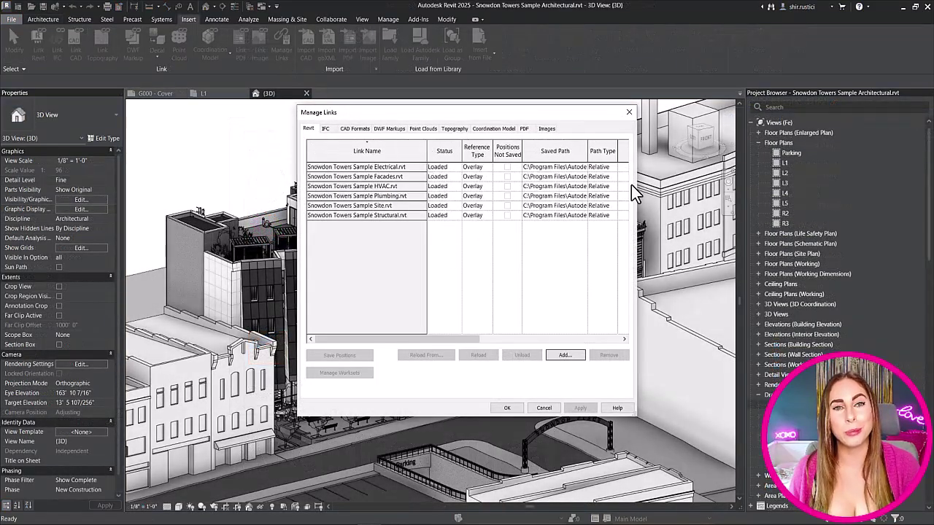
left_click(326, 129)
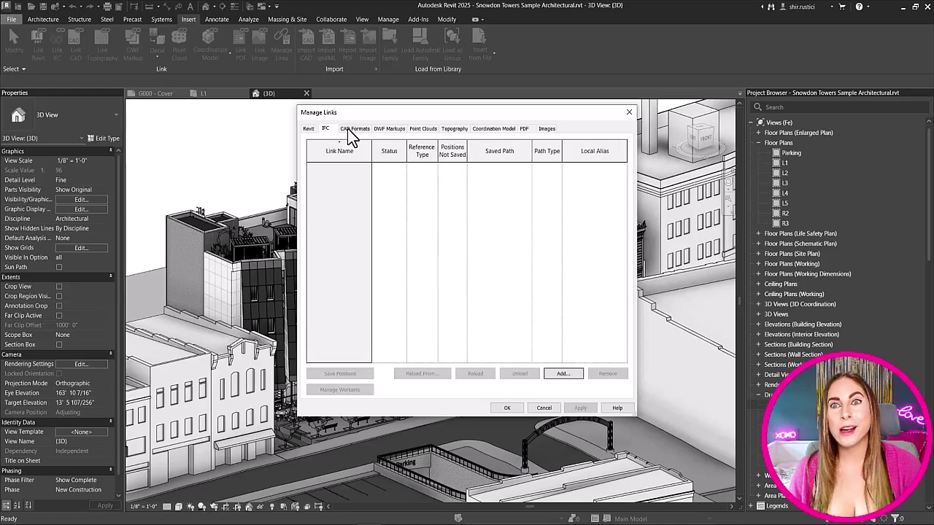
left_click(349, 128)
left_click(387, 129)
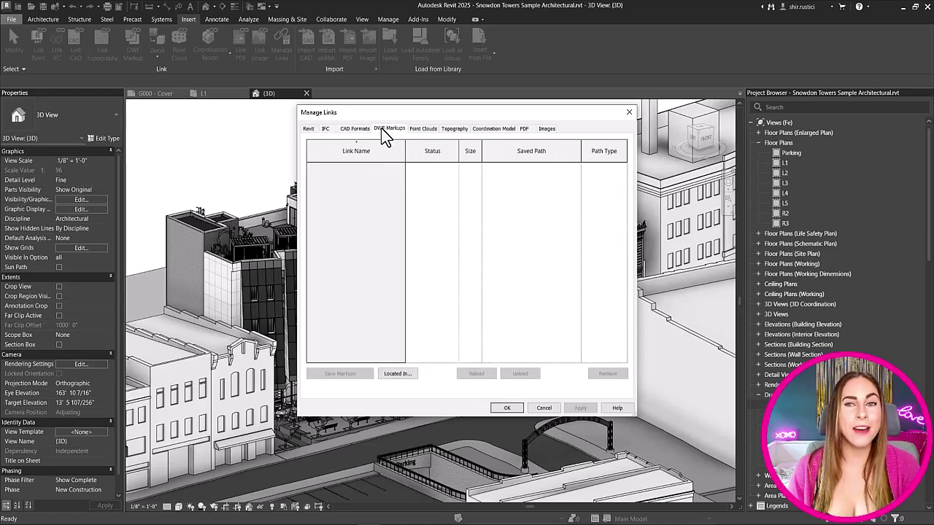
left_click(421, 129)
left_click(454, 129)
left_click(479, 130)
left_click(525, 130)
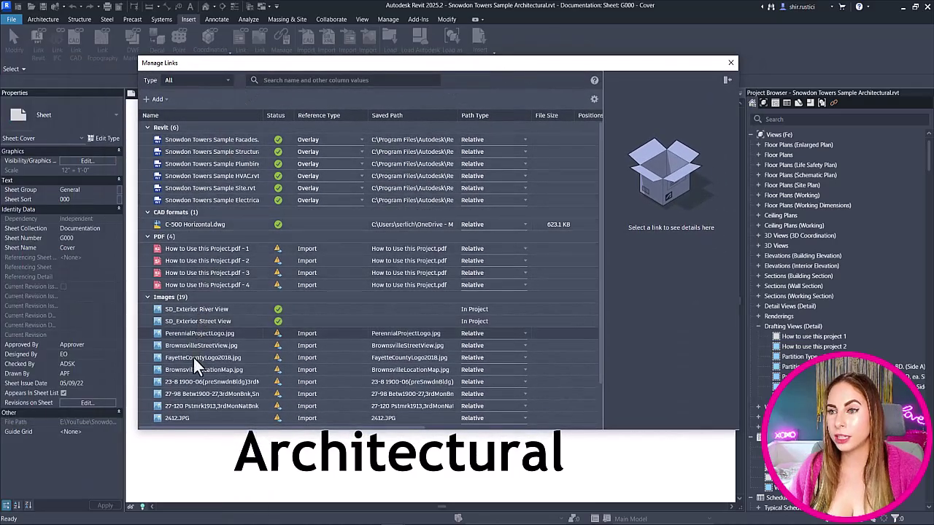
Collapse and re-expand the Revit and CAD formats groups in Manage Links and scroll through all links.
left_click(146, 127)
left_click(145, 129)
left_click(146, 212)
left_click(146, 211)
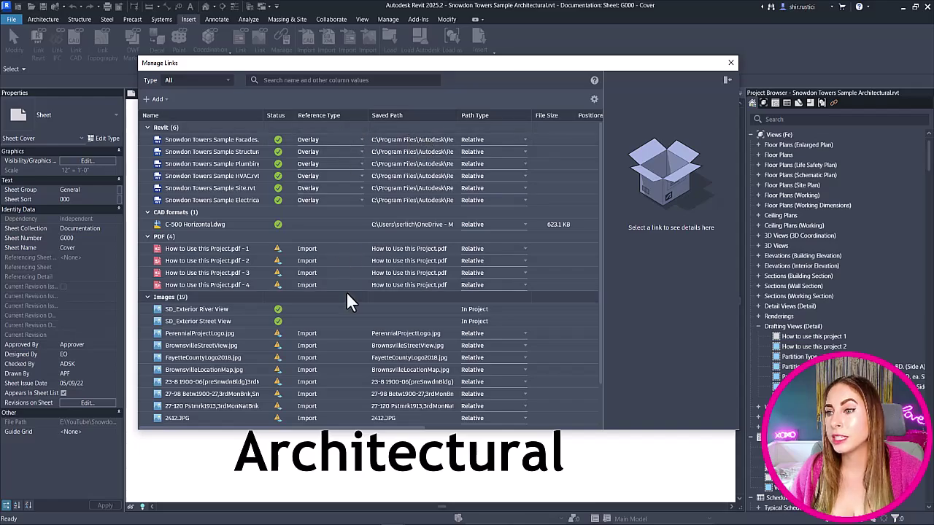
scroll(347, 296, "down", 3)
scroll(345, 295, "down", 2)
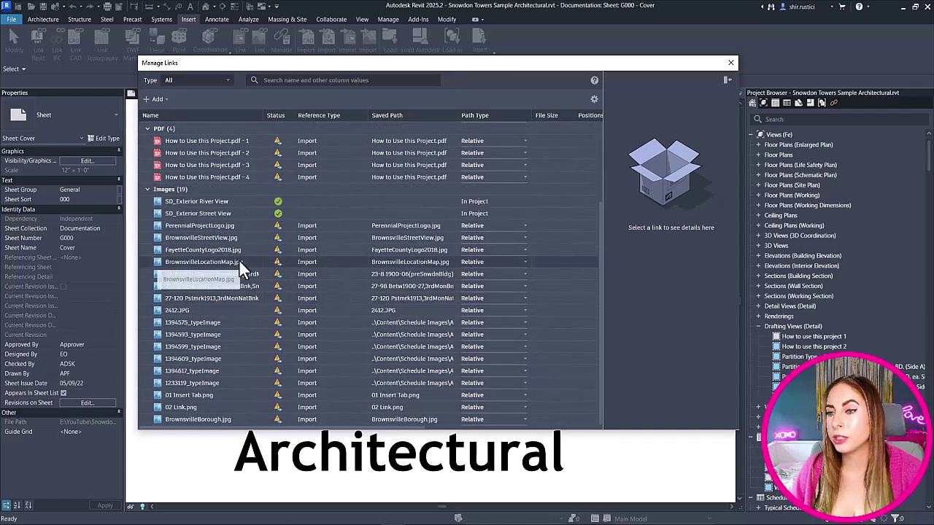
scroll(239, 261, "up", 5)
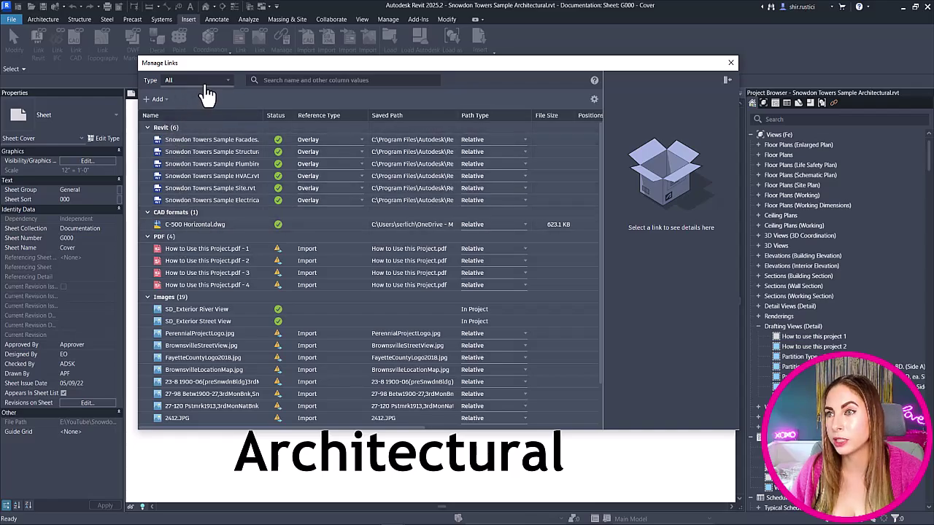
scroll(223, 125, "down", 2)
scroll(222, 121, "down", 2)
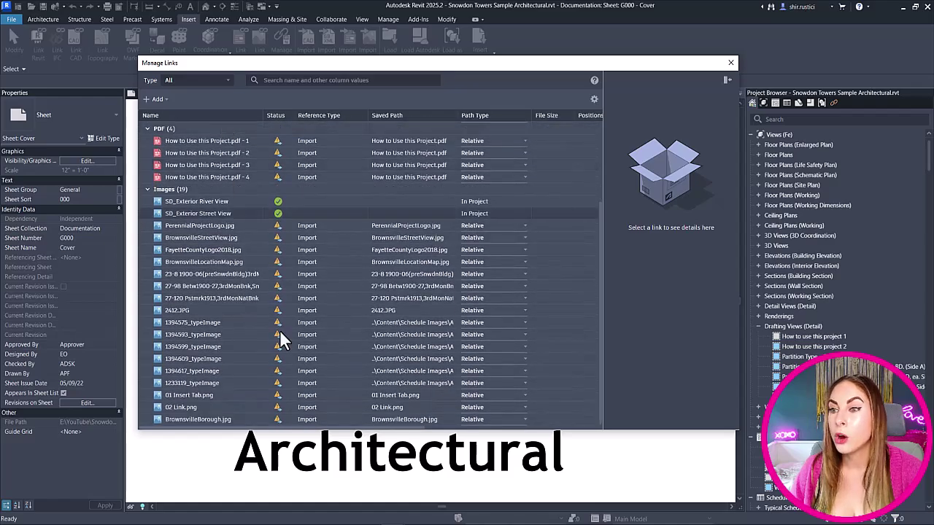
scroll(281, 340, "up", 4)
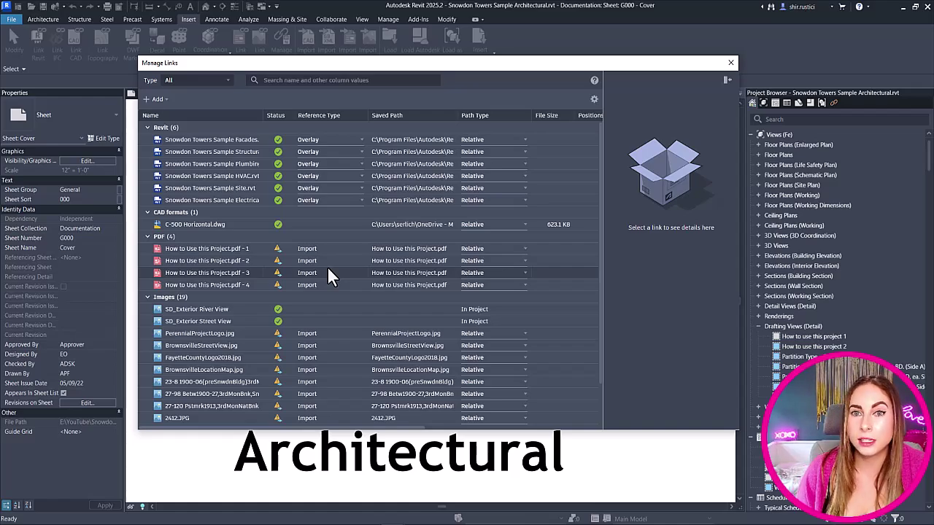
scroll(228, 227, "down", 3)
scroll(224, 226, "up", 3)
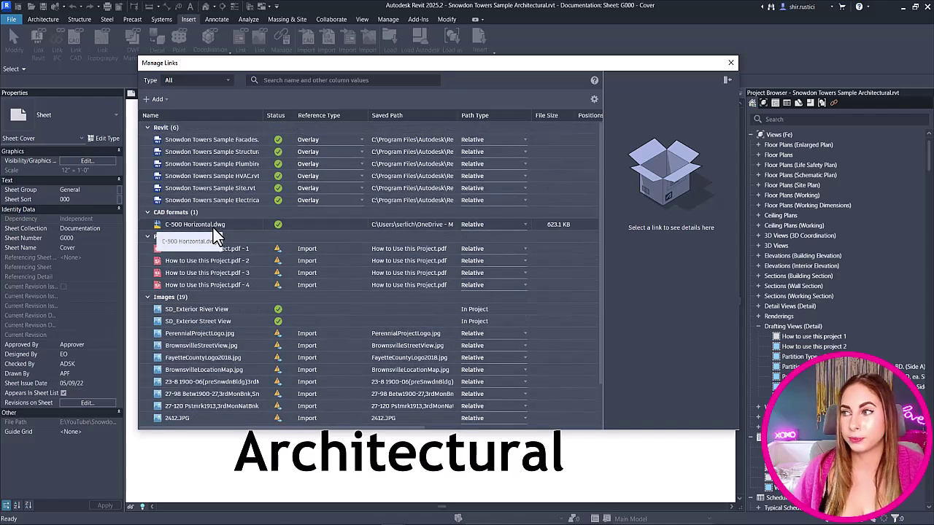
View the Facades link and How to Use this Project PDF details, then select all six Revit links.
left_click(226, 143)
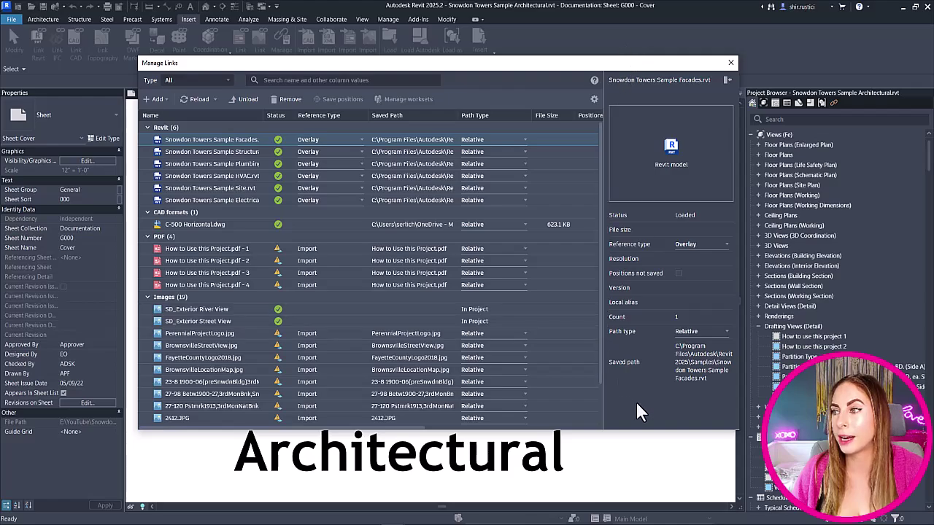
left_click(212, 249)
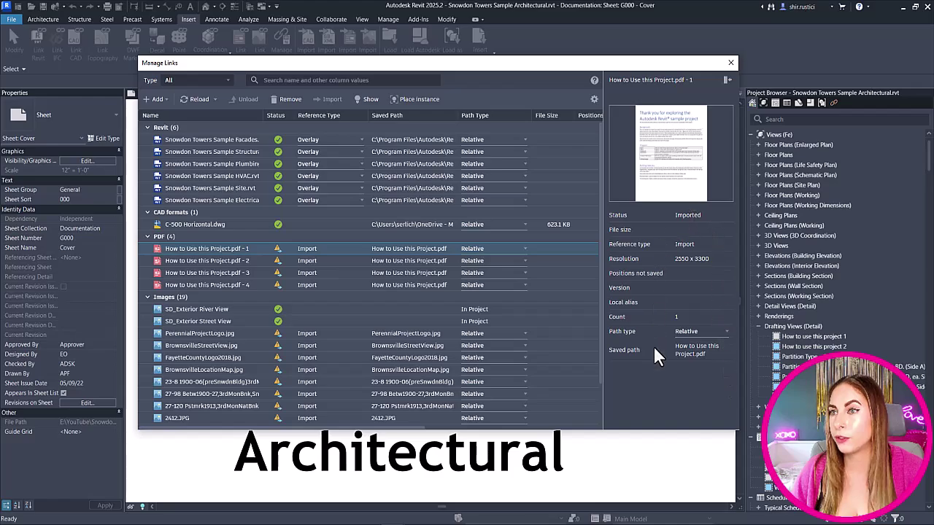
left_click(243, 140)
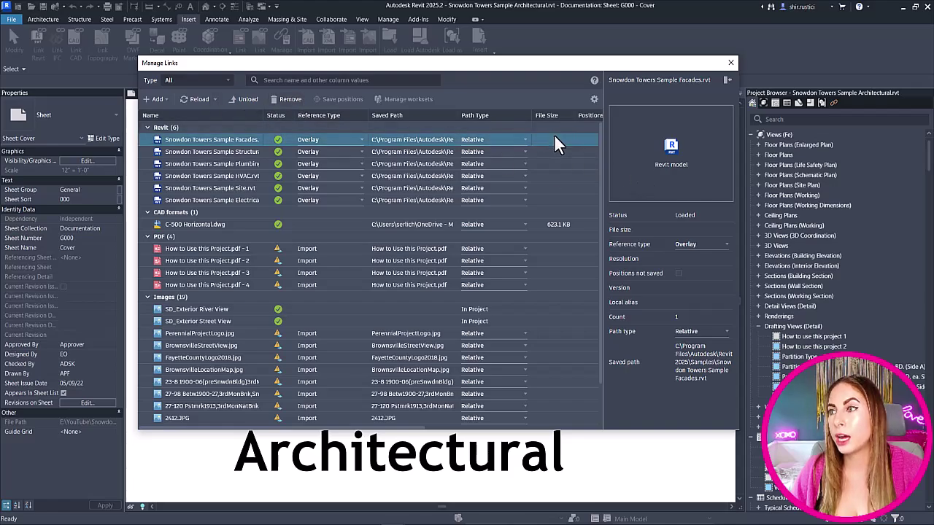
left_click(201, 201, "shift")
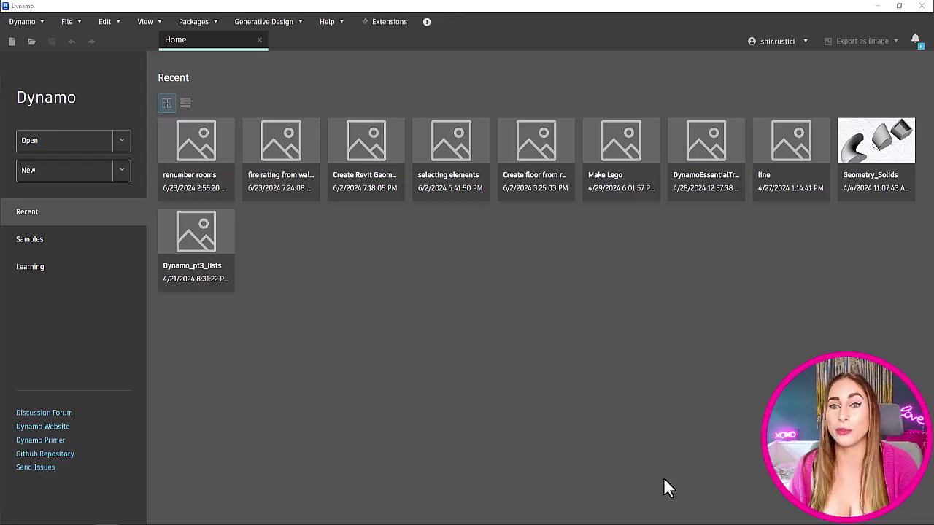
Switch the Dynamo home page from Samples to the Learning section.
left_click(32, 246)
left_click(33, 267)
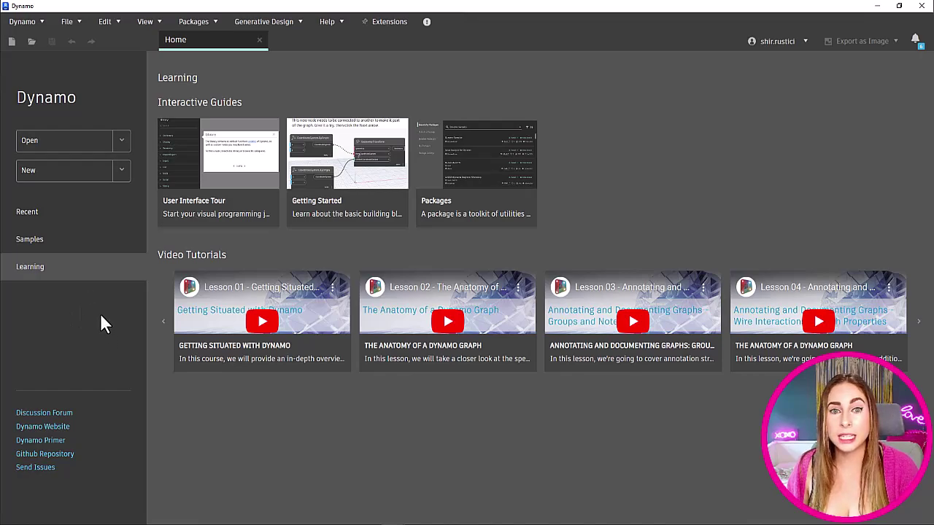
Open the collect-elements-of-category .dyn template from the Templates folder via Open Template.
left_click(113, 142)
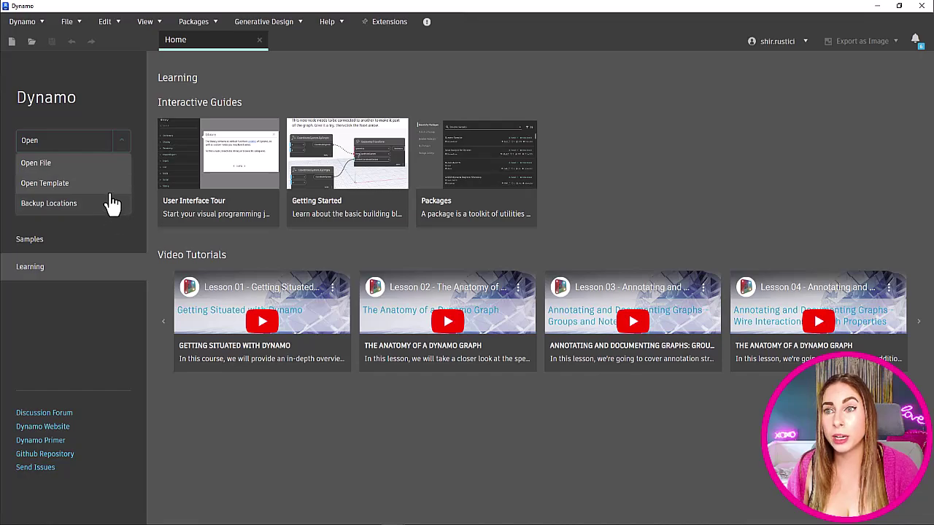
left_click(67, 192)
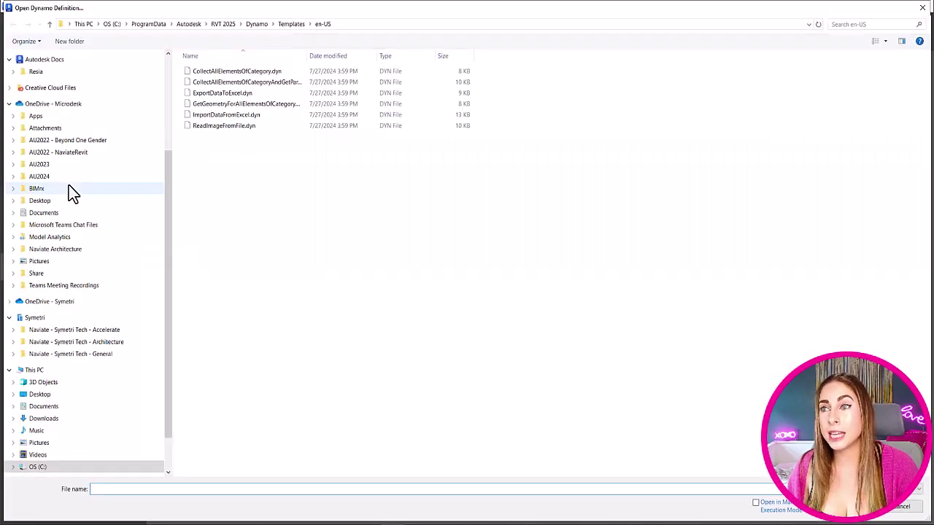
double_click(248, 127)
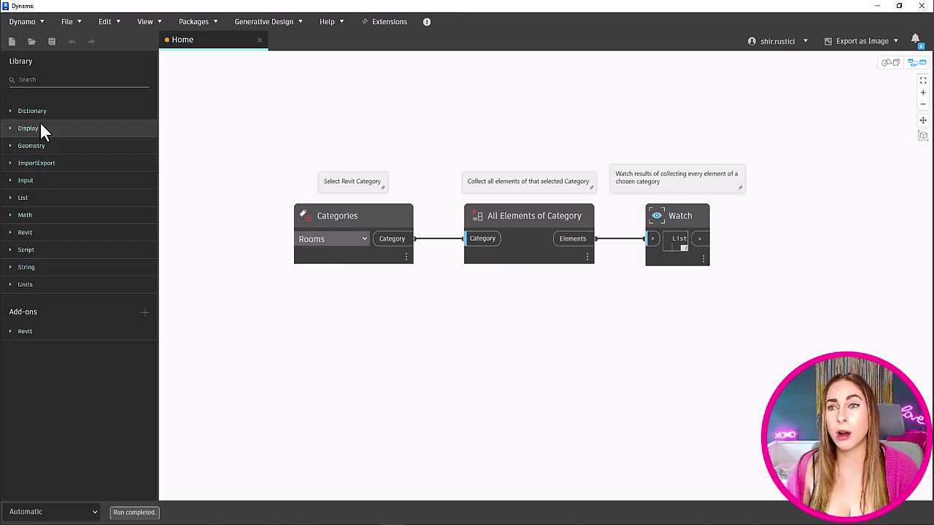
Expand Input > Basic in the Dynamo library and view the Boolean and String node descriptions.
left_click(40, 180)
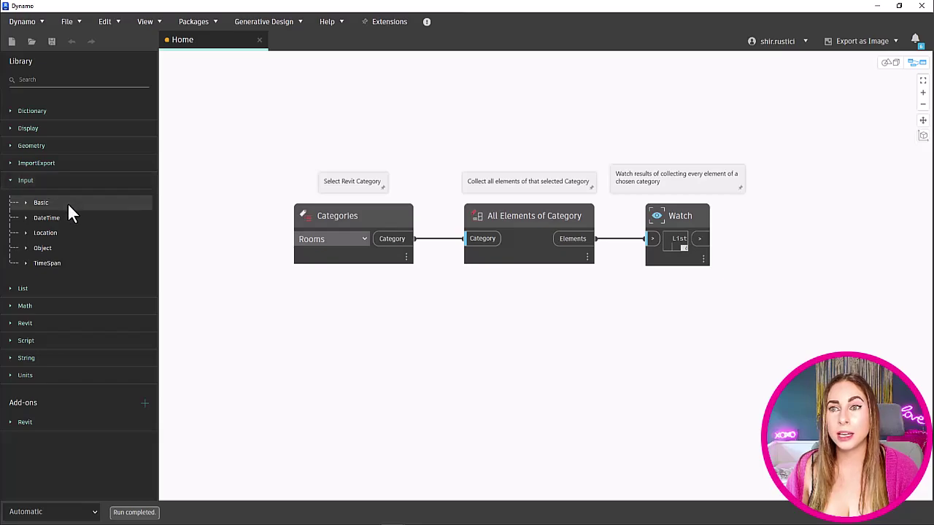
left_click(67, 202)
mouse_move(103, 227)
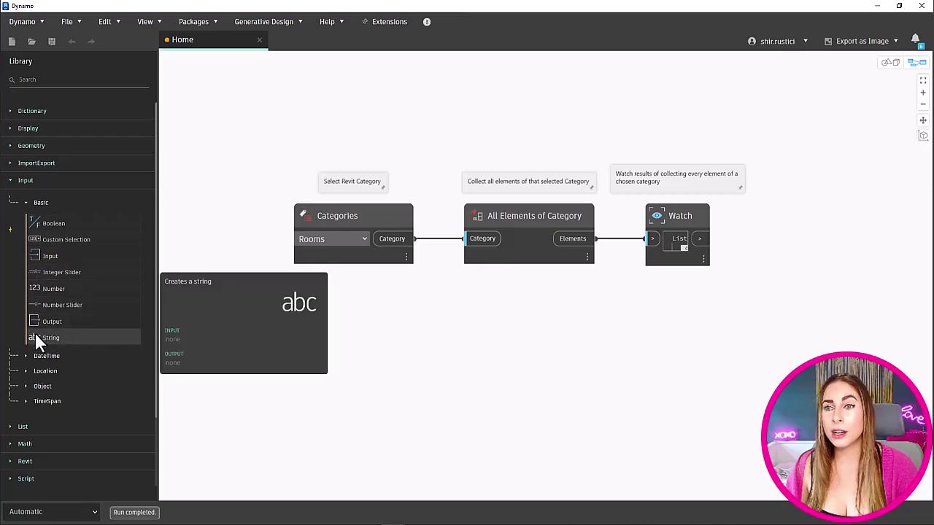
mouse_move(44, 287)
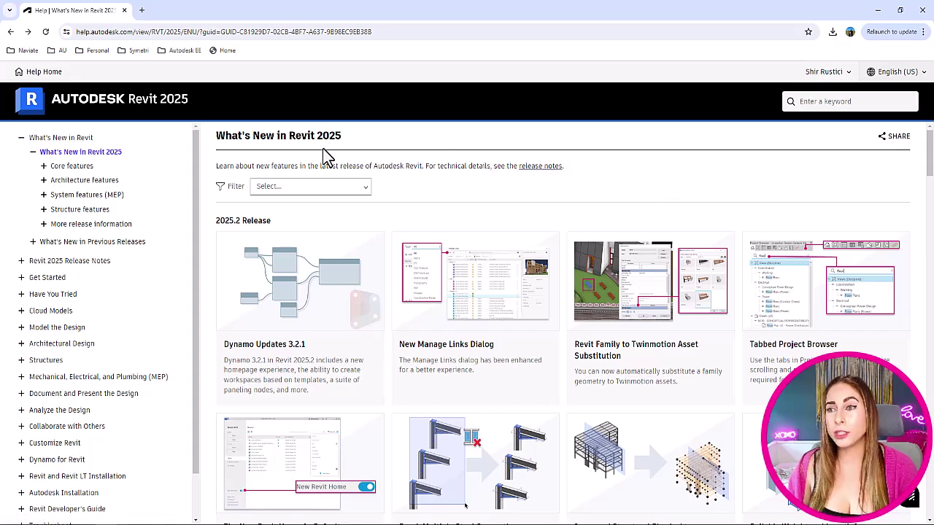
Scroll the What's New in Revit 2025 page past the 2025.2 cards to the 2025.1 Release.
scroll(493, 207, "down", 2)
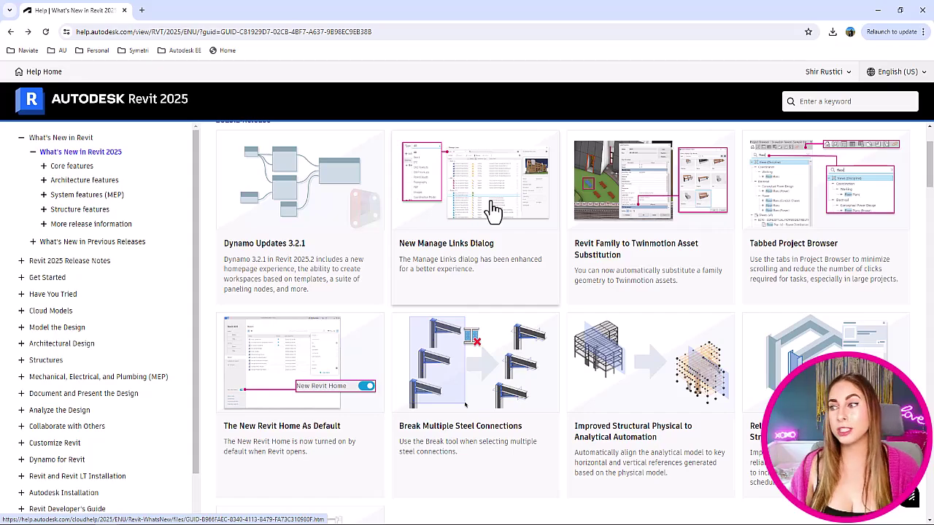
scroll(486, 224, "down", 3)
scroll(467, 277, "down", 4)
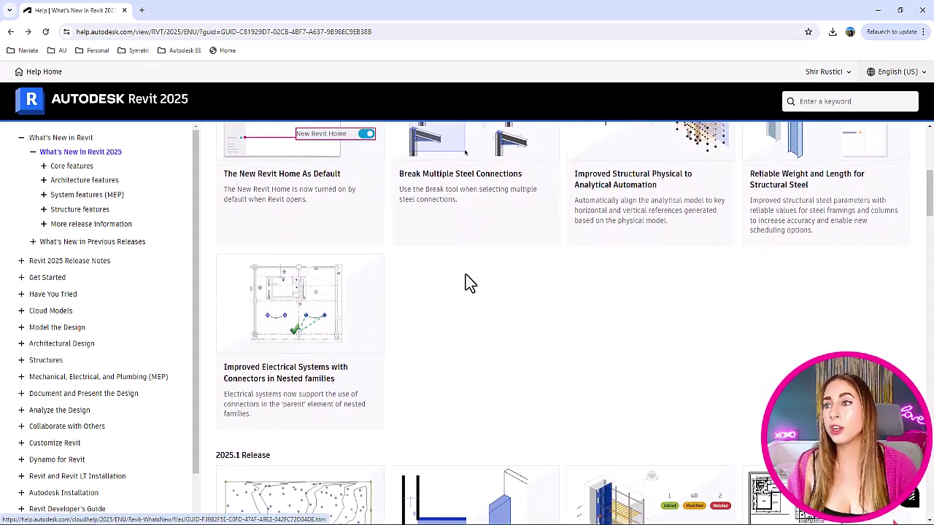
scroll(456, 291, "up", 3)
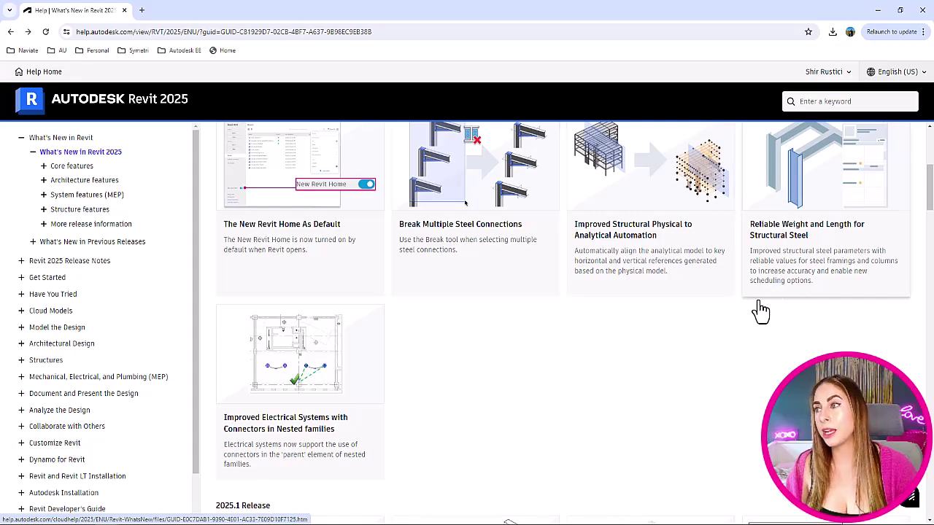
scroll(457, 467, "down", 6)
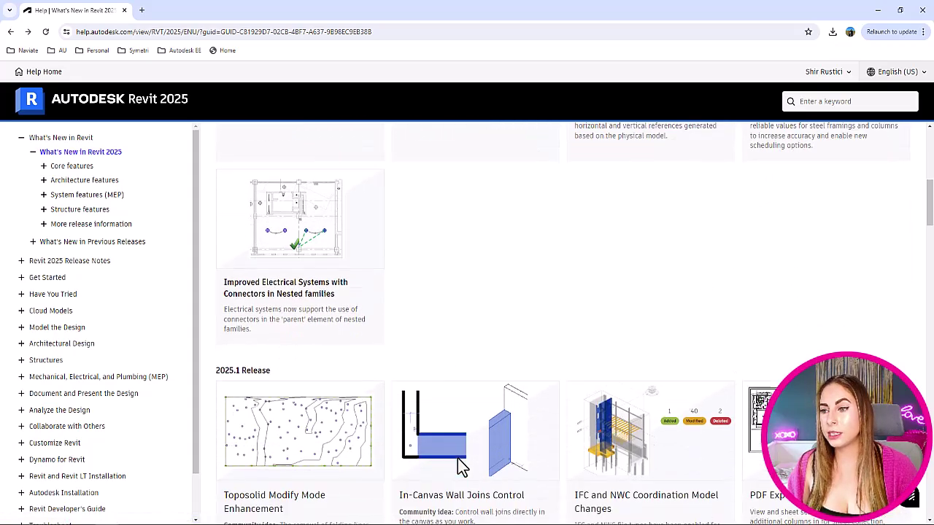